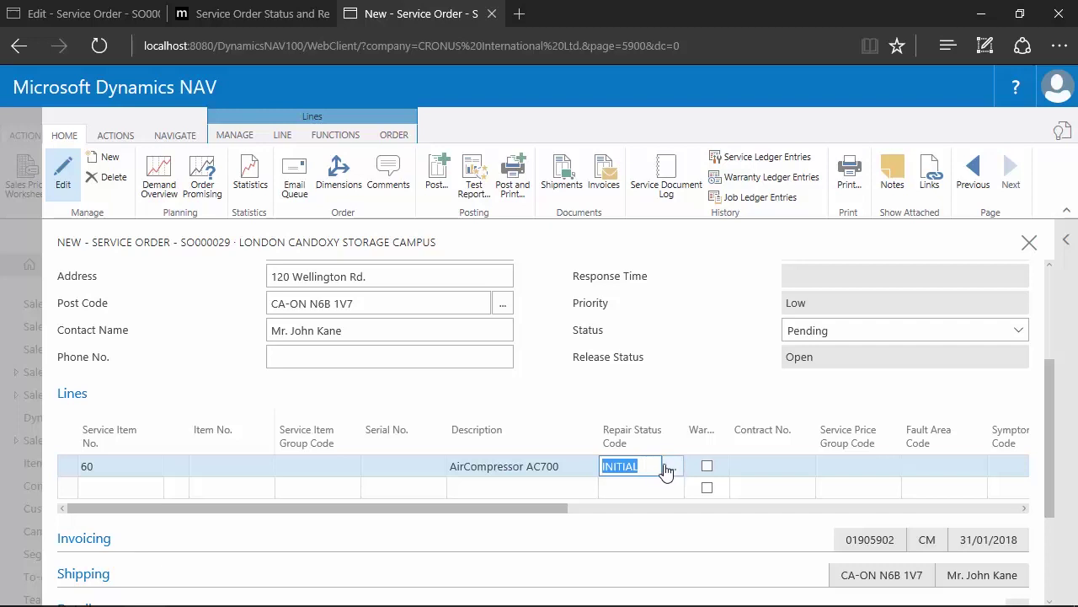
Step: Set the AirCompressor AC700 line's repair status to IN PROCESS and open its service lines
{"action": "left_click", "coordinate": [657, 337]}
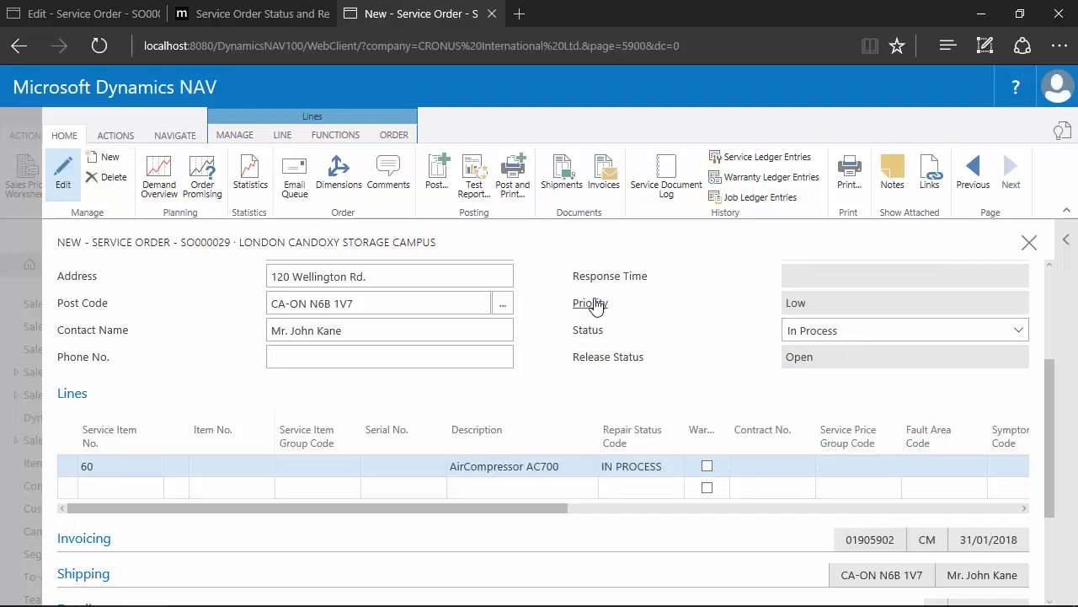
{"action": "left_click", "coordinate": [396, 134]}
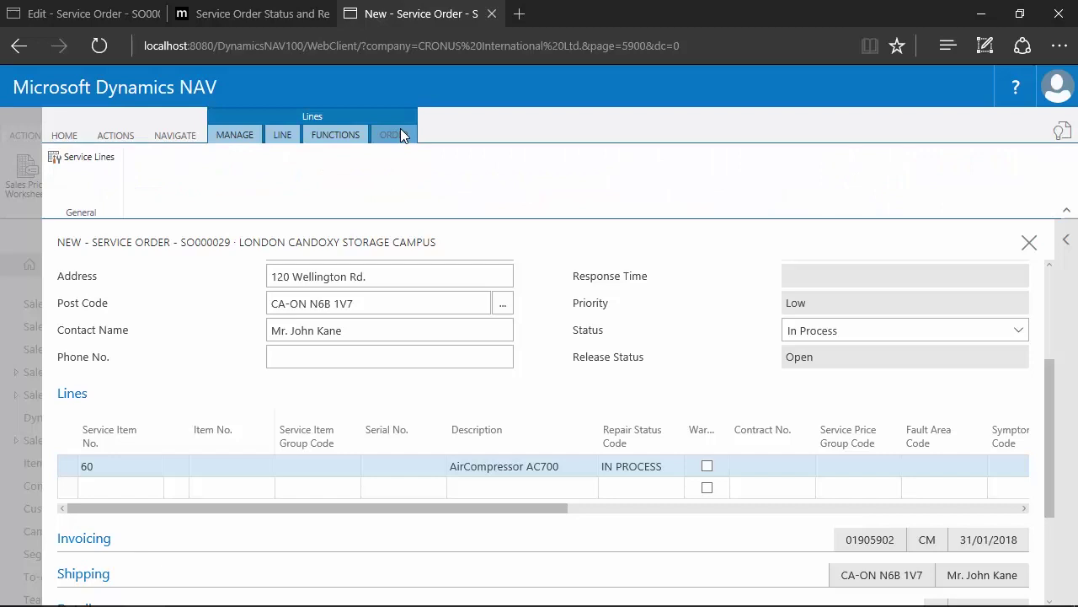
{"action": "left_click", "coordinate": [90, 156]}
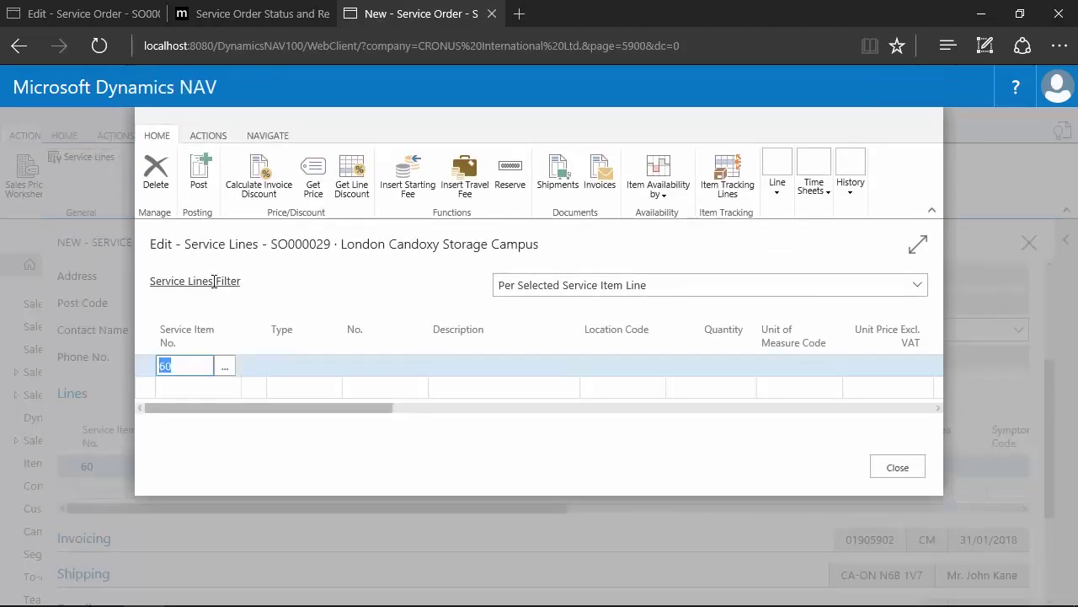
Step: Make the first service line a Resource line and assign it the third resource in the lookup list
{"action": "left_click", "coordinate": [300, 374]}
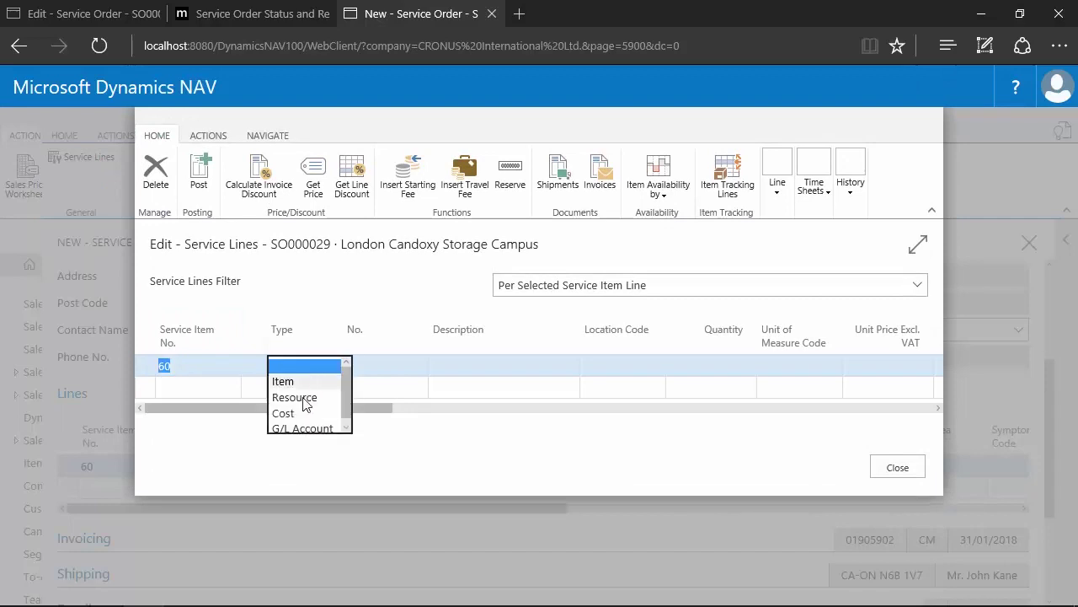
{"action": "left_click", "coordinate": [305, 406]}
{"action": "left_click", "coordinate": [380, 364]}
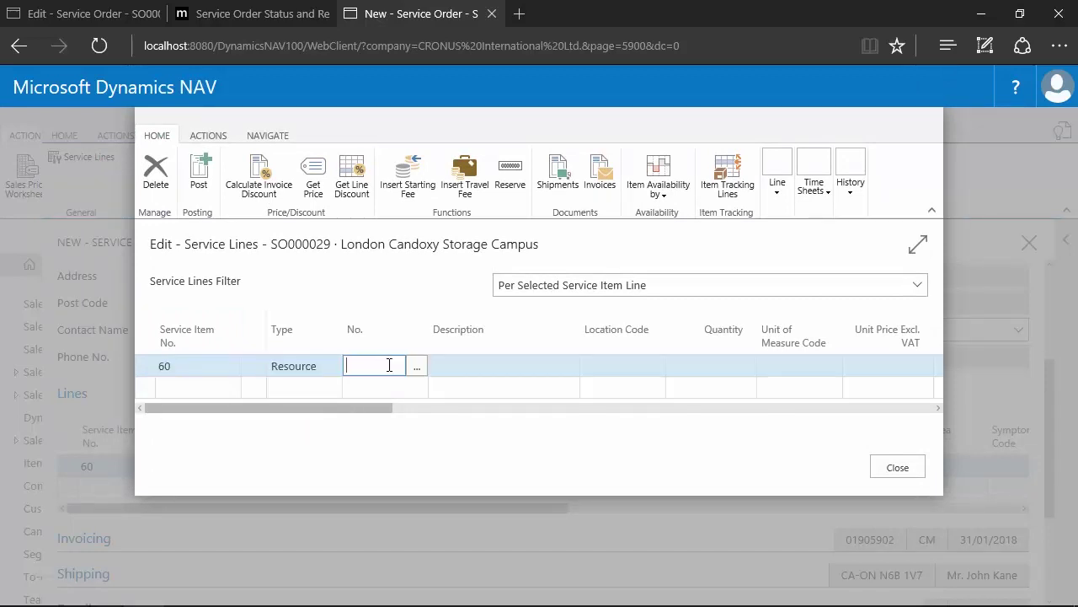
{"action": "left_click", "coordinate": [416, 369]}
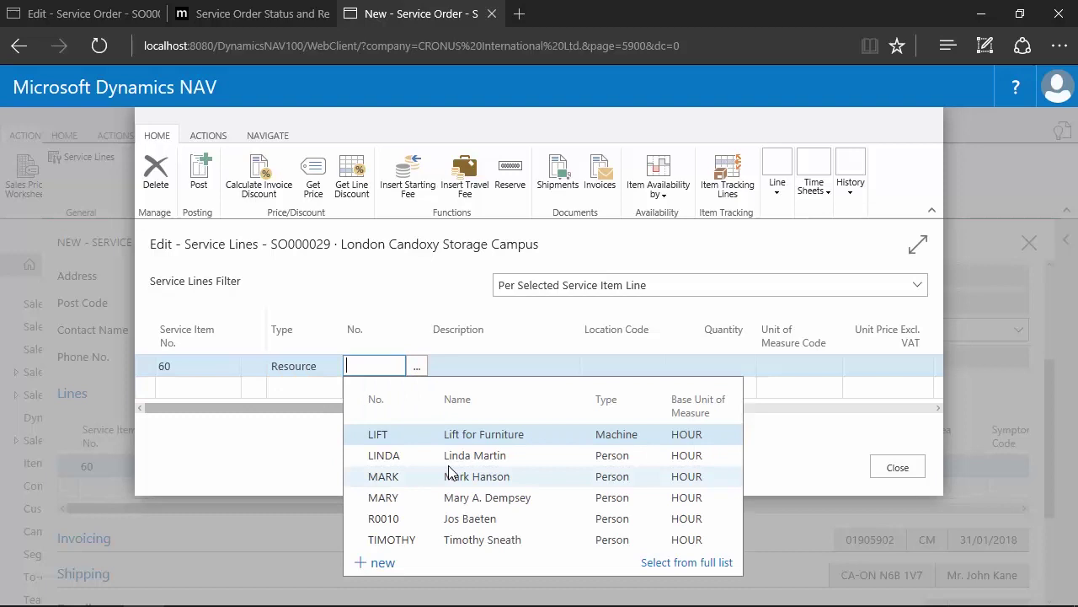
{"action": "left_click", "coordinate": [451, 476]}
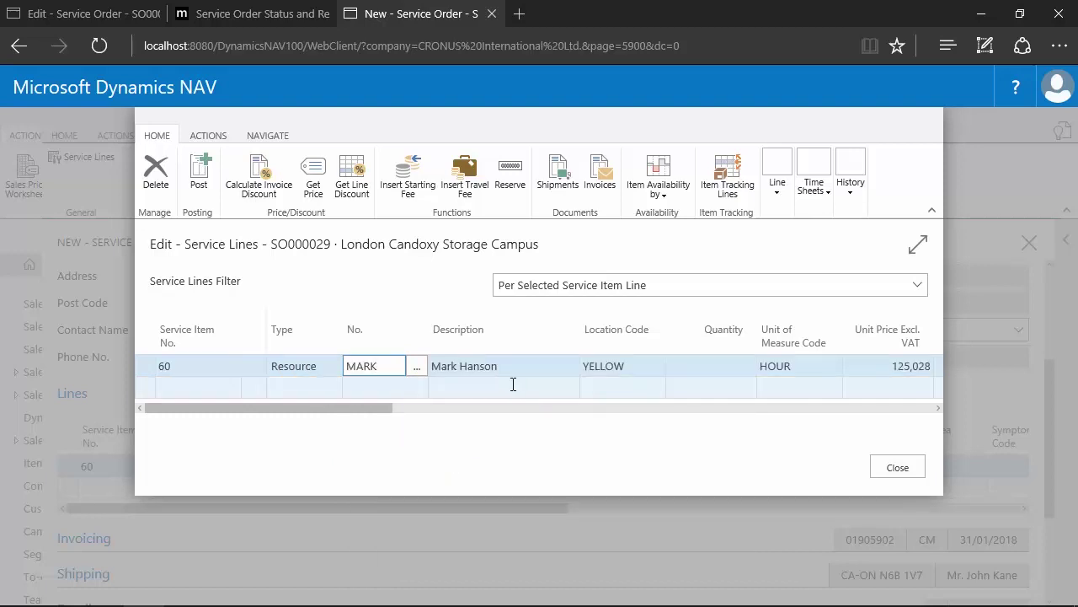
Step: Clear the resource line's location code and set its quantity to 20
{"action": "key", "text": "Tab"}
{"action": "key", "text": "Tab"}
{"action": "key", "text": "Delete"}
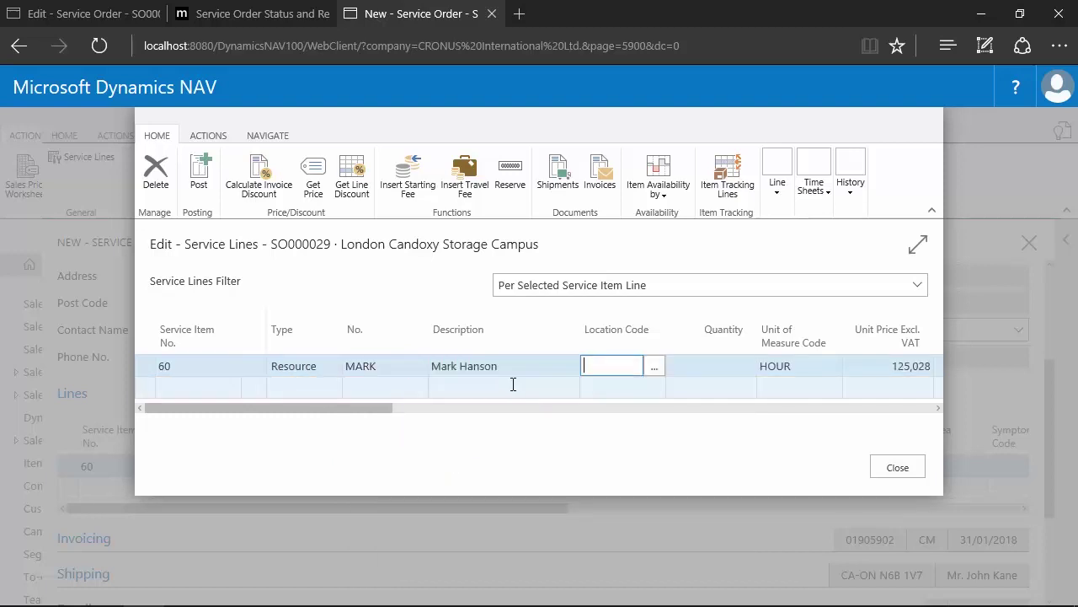
{"action": "key", "text": "Tab"}
{"action": "type", "text": "20"}
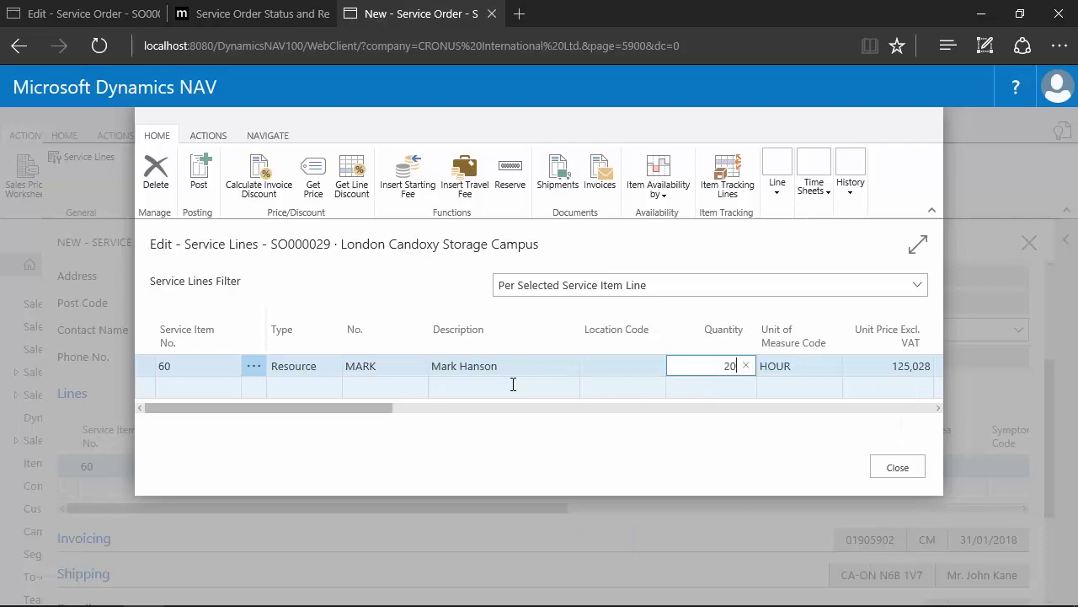
{"action": "key", "text": "Tab"}
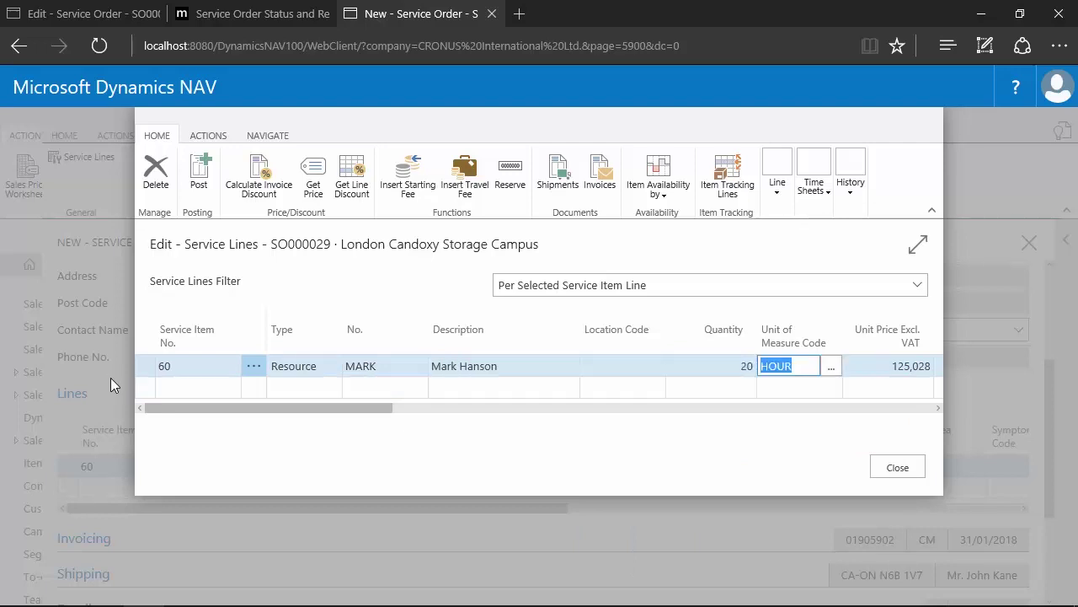
Step: Add a second service line of type Item for service item 60 and choose item 1170, Tube
{"action": "left_click", "coordinate": [165, 387]}
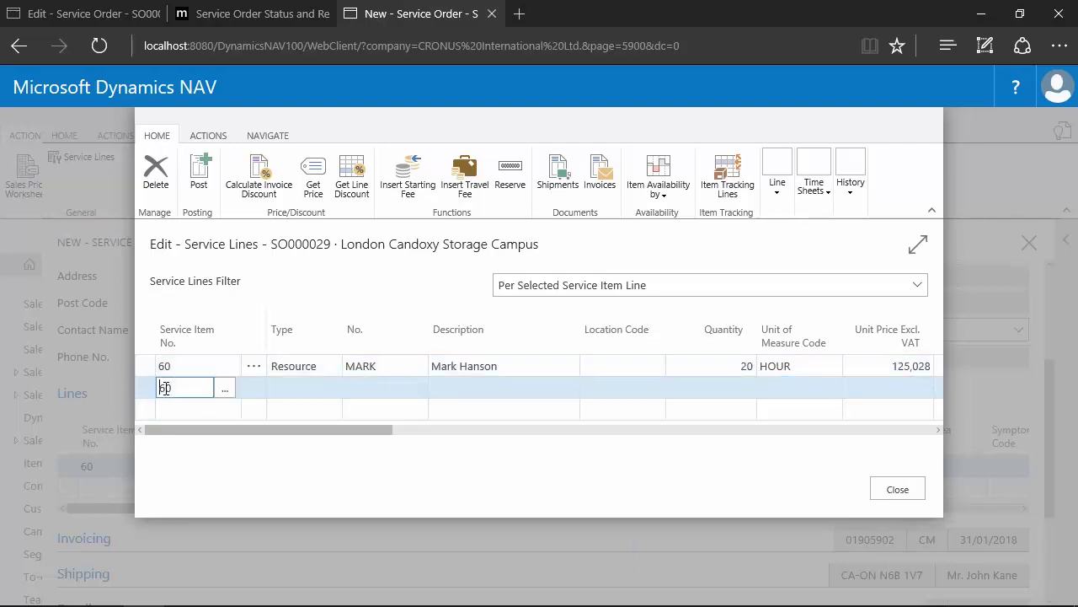
{"action": "left_click", "coordinate": [287, 388]}
{"action": "left_click", "coordinate": [283, 404]}
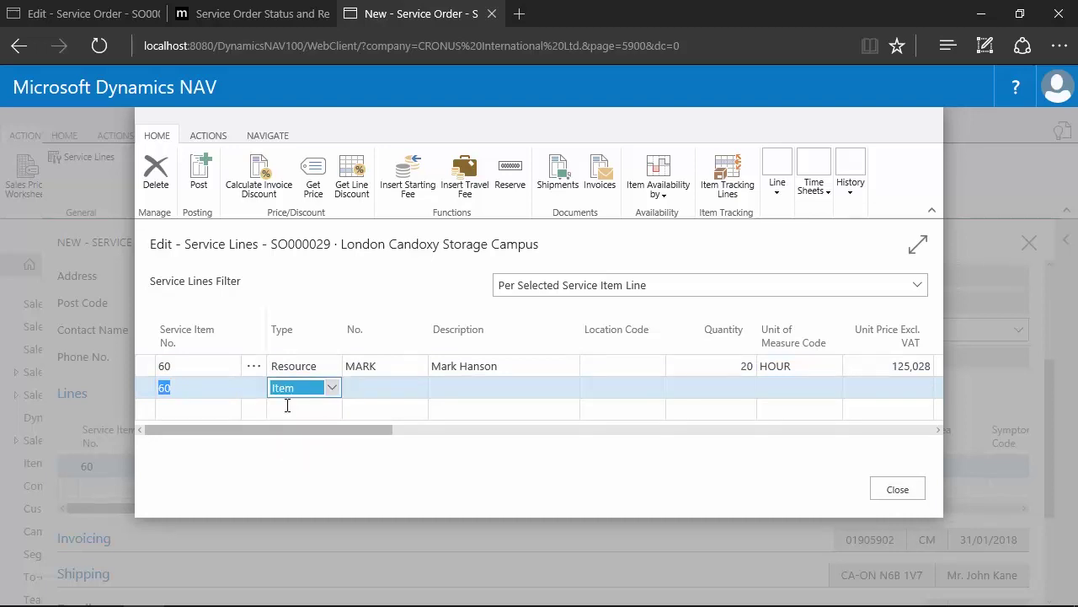
{"action": "left_click", "coordinate": [375, 388]}
{"action": "left_click", "coordinate": [420, 389]}
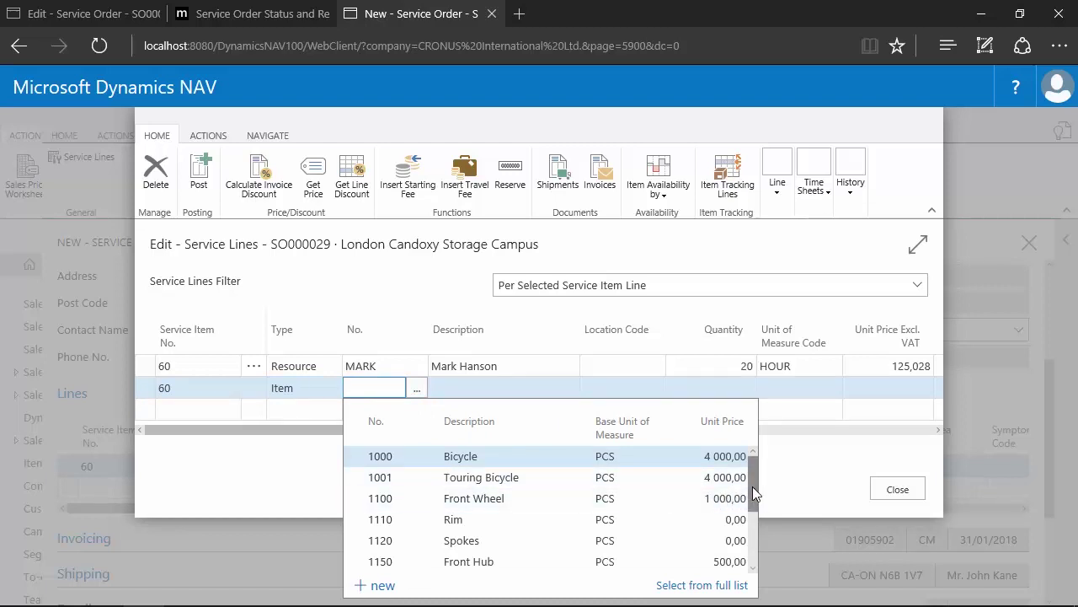
{"action": "scroll", "coordinate": [748, 523], "scroll_direction": "down", "scroll_amount": 3}
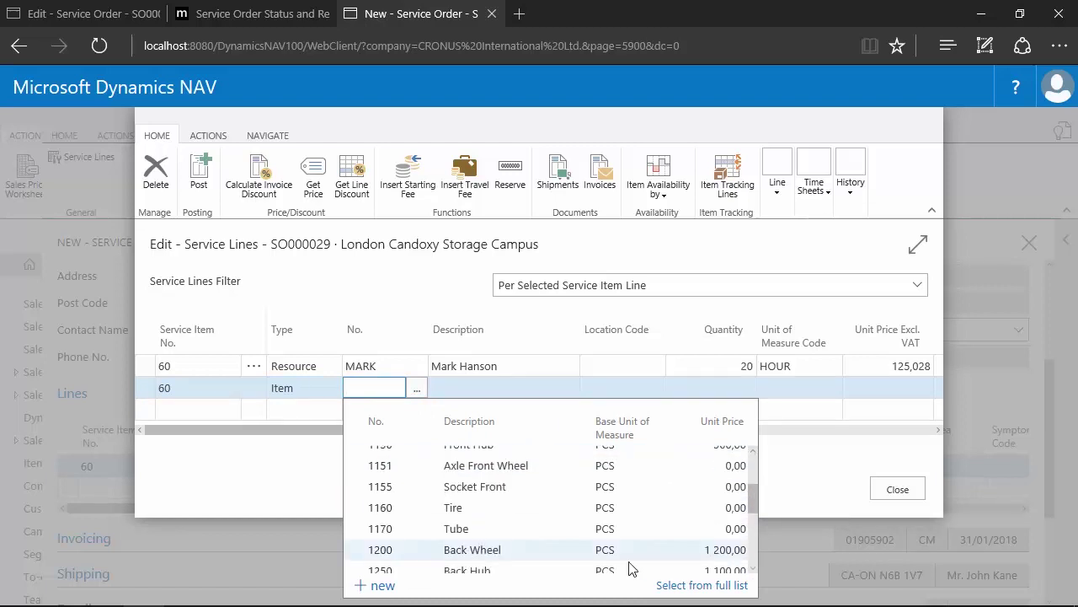
{"action": "left_click", "coordinate": [513, 531]}
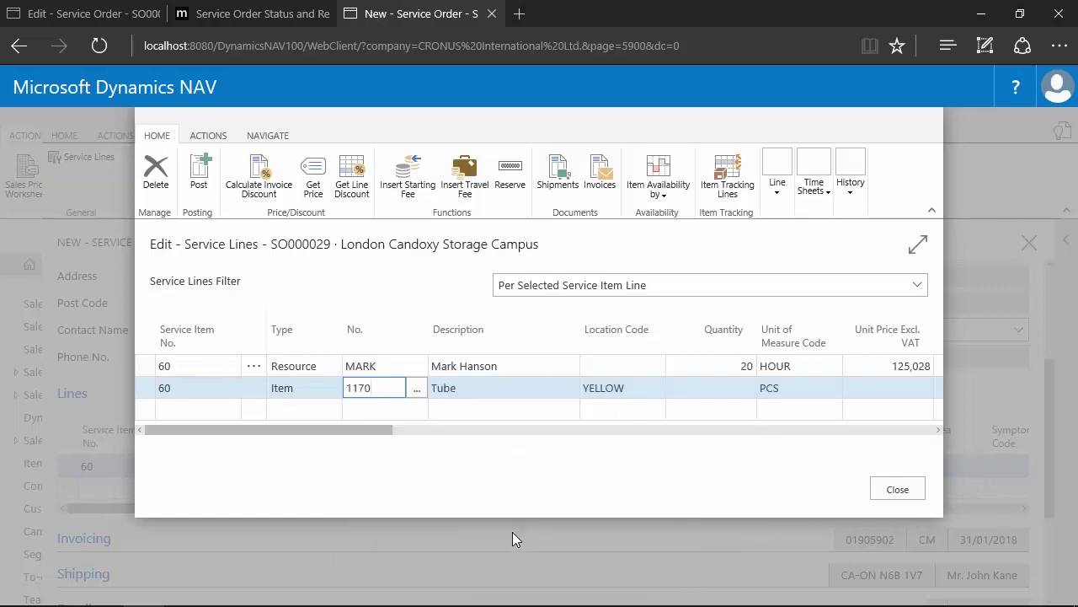
Step: Clear the Tube line's location code and set its quantity to 20
{"action": "key", "text": "Tab"}
{"action": "key", "text": "Tab"}
{"action": "key", "text": "Delete"}
{"action": "key", "text": "Tab"}
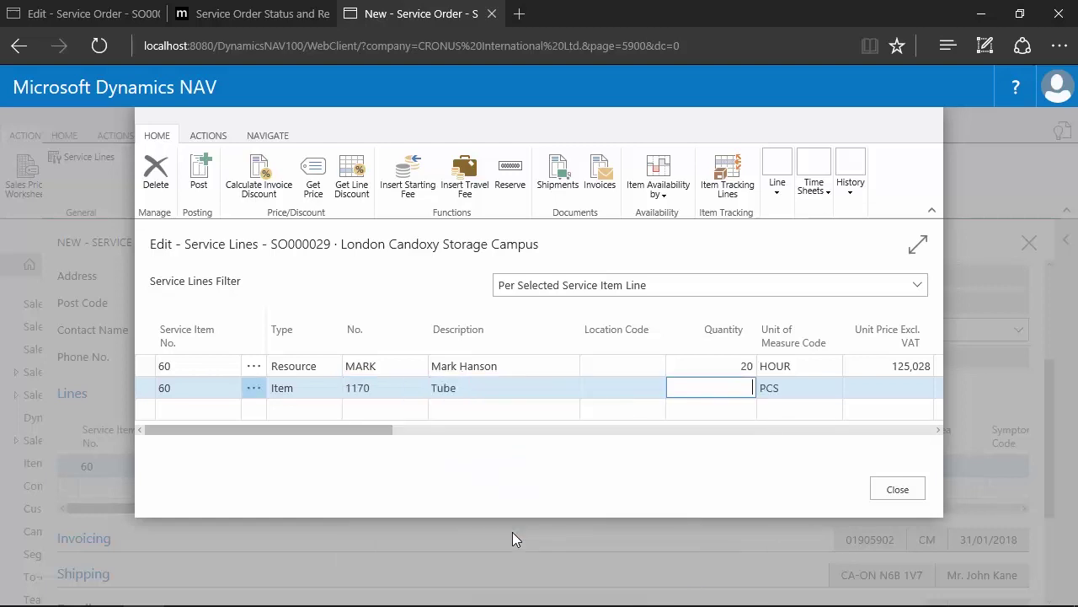
{"action": "type", "text": "20"}
{"action": "key", "text": "Tab"}
{"action": "key", "text": "Tab"}
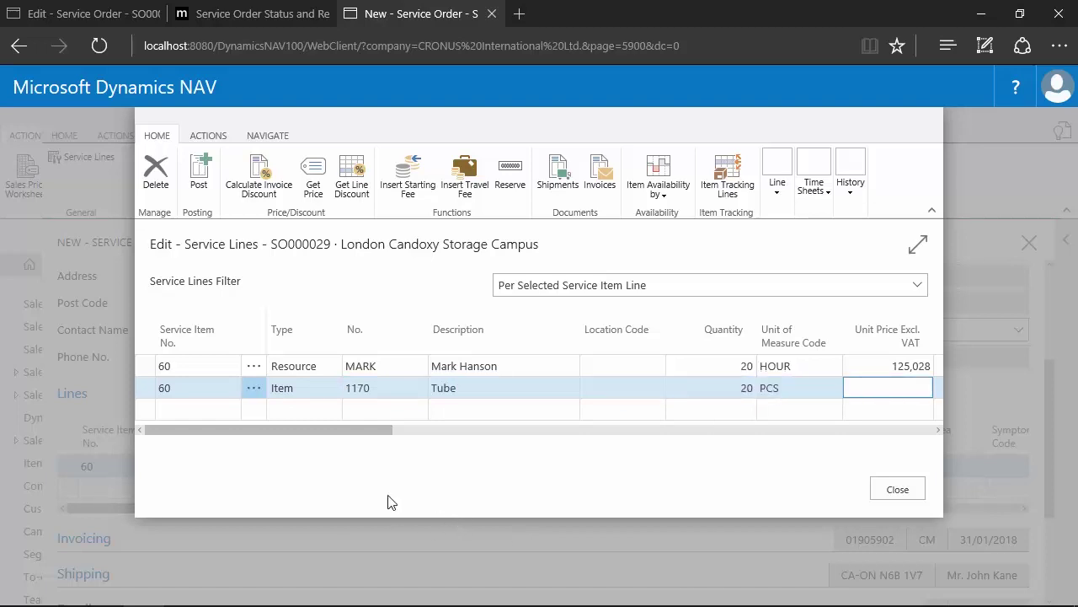
Step: Select the resource service line and post it with the Ship option only
{"action": "left_click", "coordinate": [515, 366]}
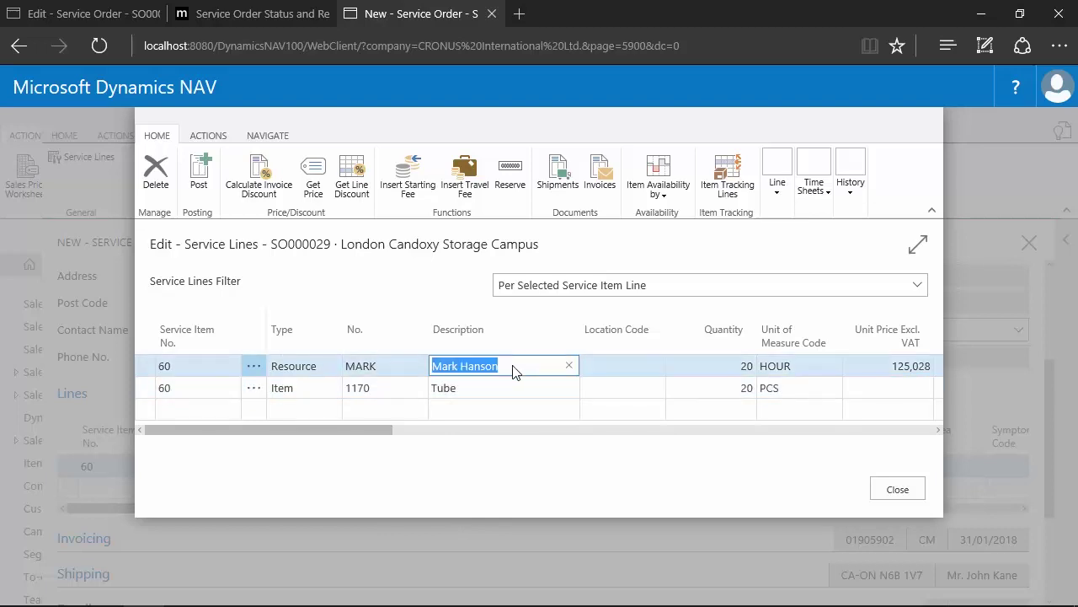
{"action": "left_click", "coordinate": [512, 385]}
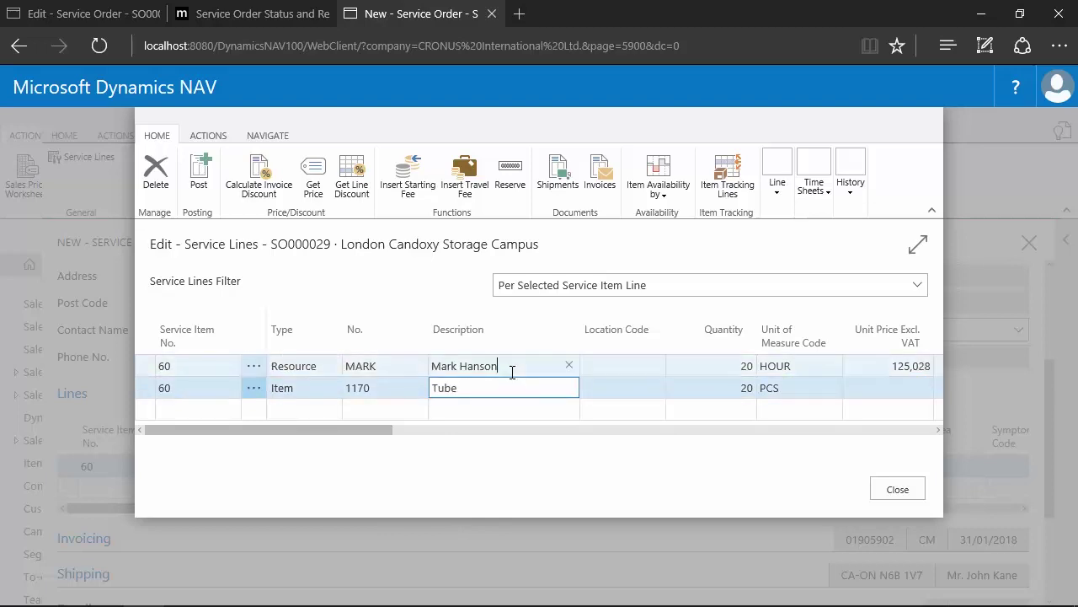
{"action": "left_click", "coordinate": [512, 372]}
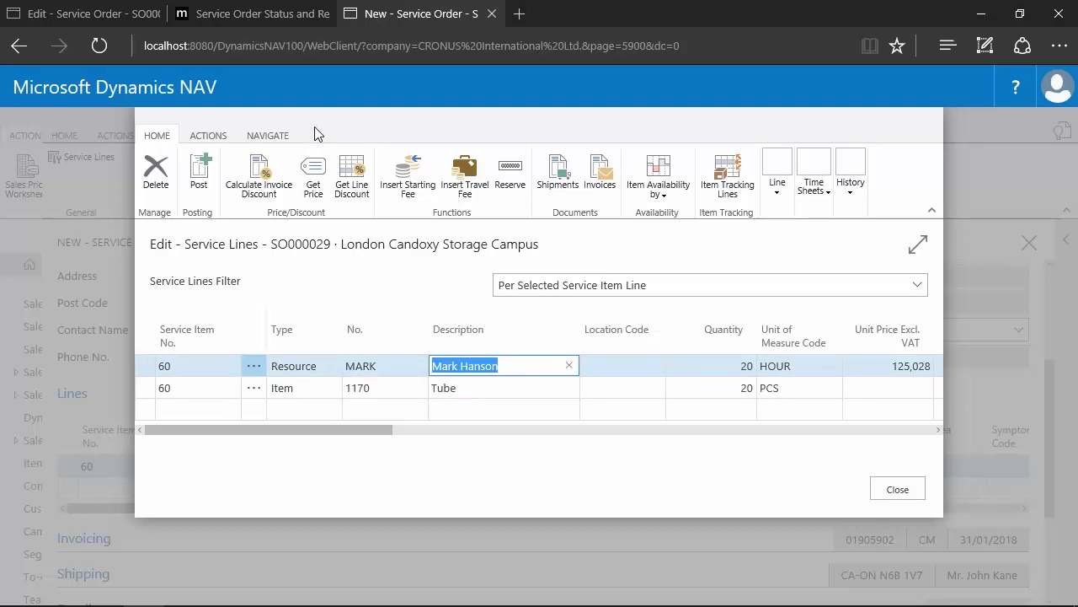
{"action": "left_click", "coordinate": [201, 169]}
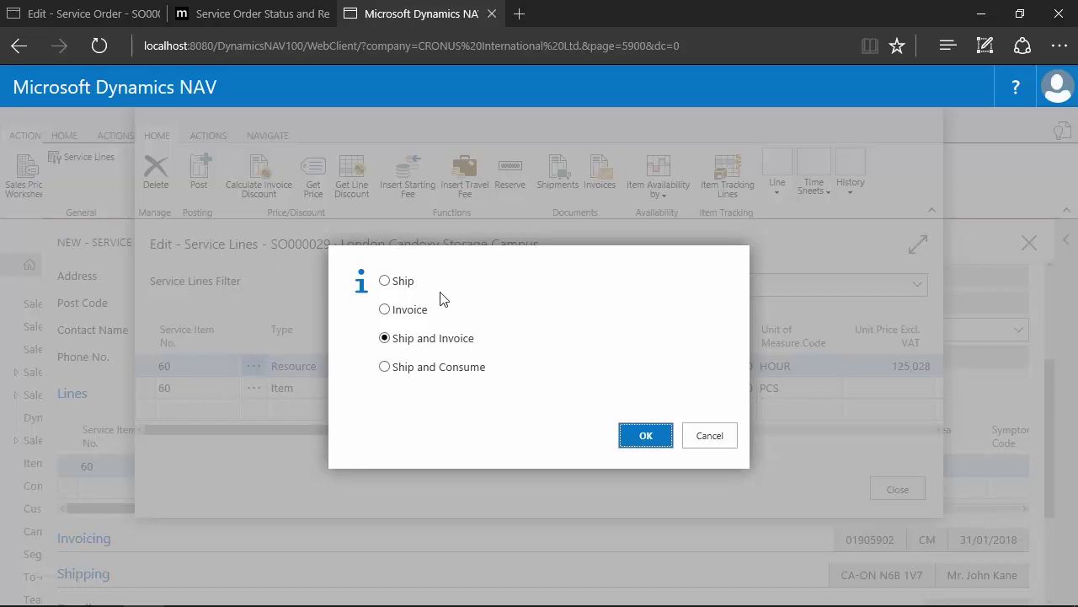
{"action": "left_click", "coordinate": [385, 282]}
{"action": "left_click", "coordinate": [655, 439]}
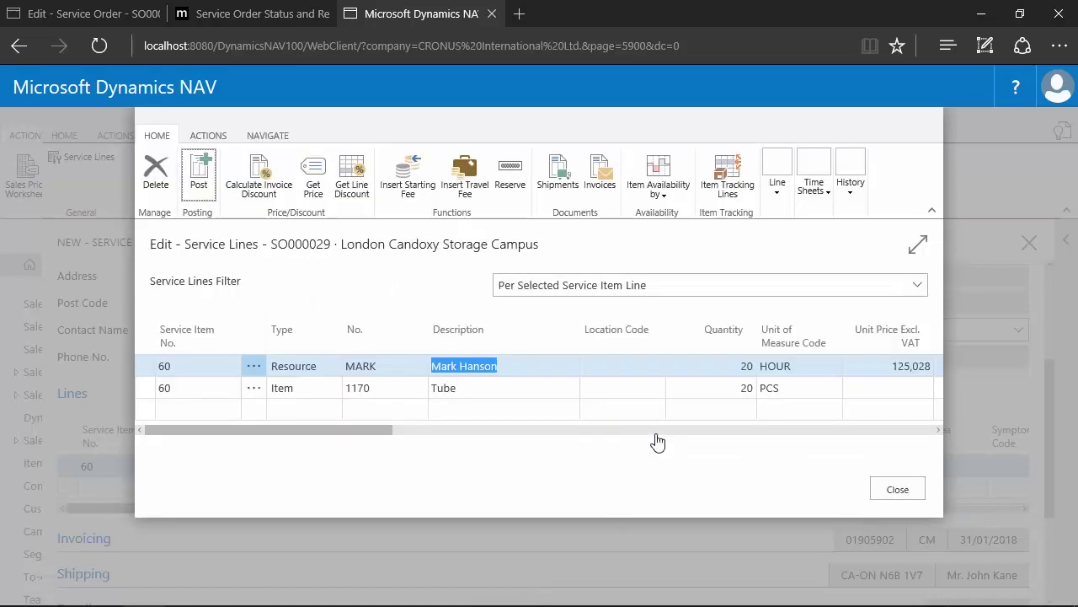
Step: Check the shipped quantities, then post the Tube item line with the Ship option only
{"action": "left_click_drag", "start_coordinate": [344, 433], "coordinate": [529, 414]}
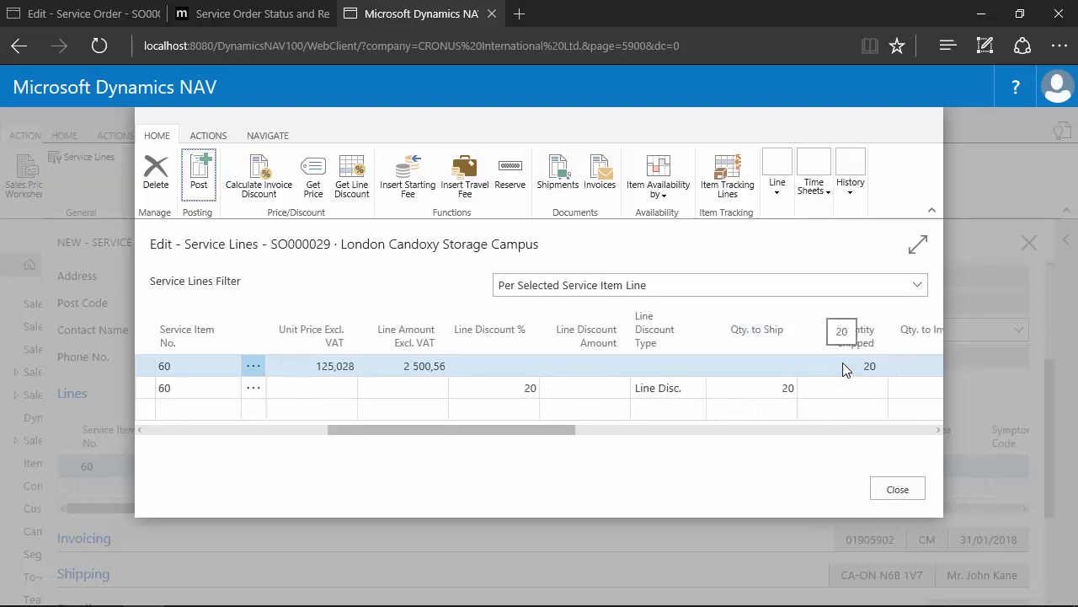
{"action": "left_click", "coordinate": [730, 385]}
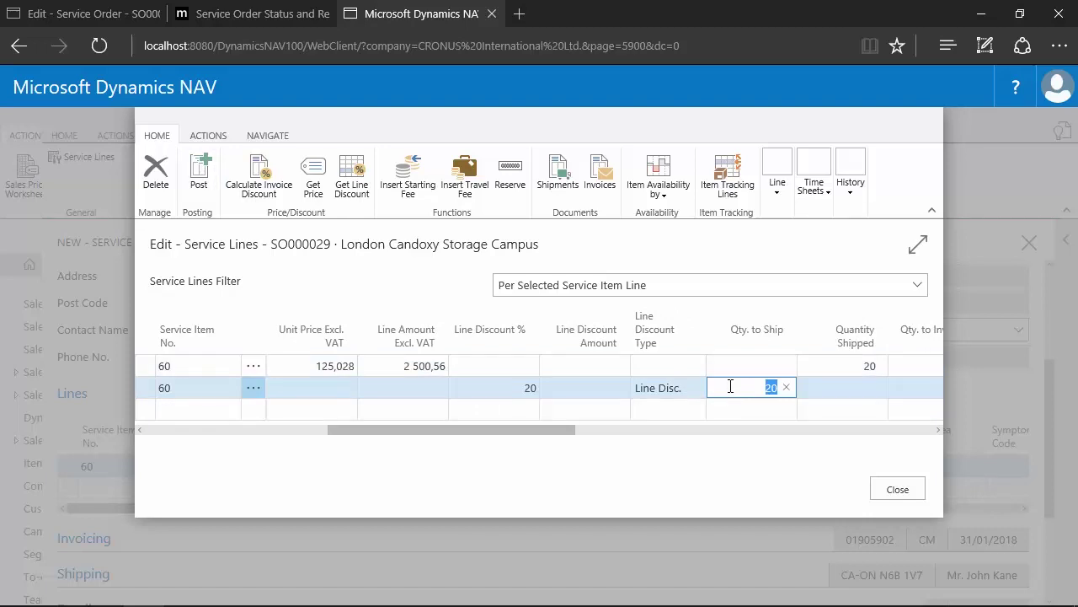
{"action": "left_click", "coordinate": [207, 138]}
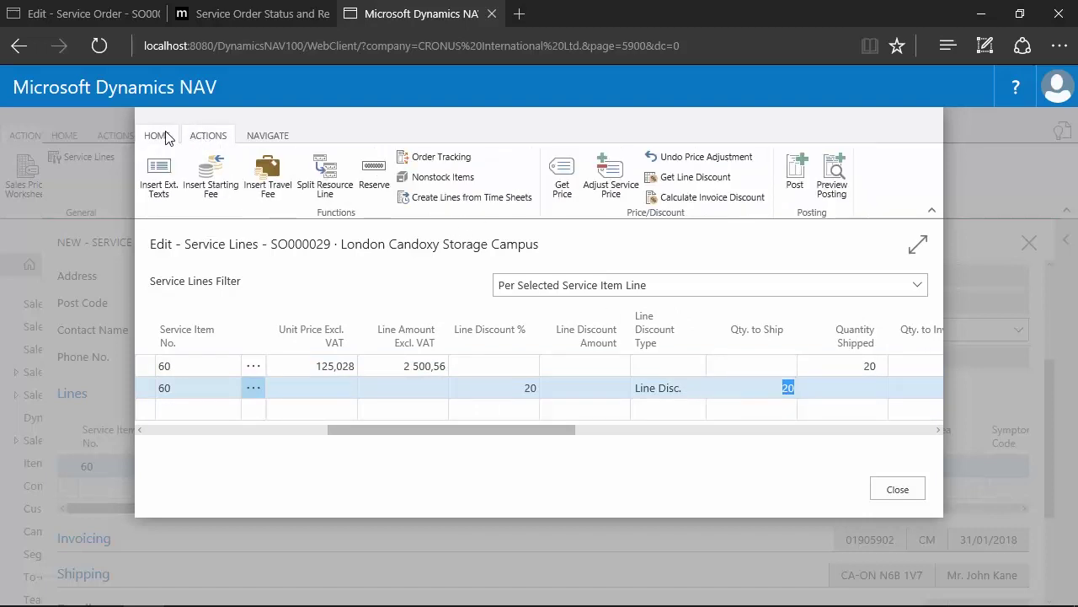
{"action": "left_click", "coordinate": [167, 138]}
{"action": "left_click", "coordinate": [203, 175]}
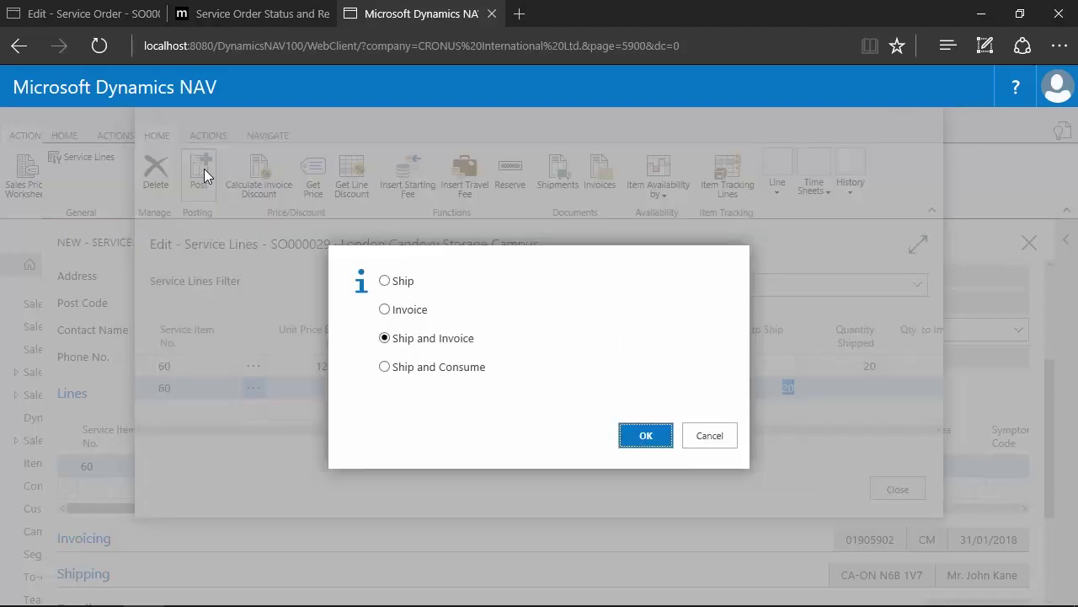
{"action": "left_click", "coordinate": [400, 282]}
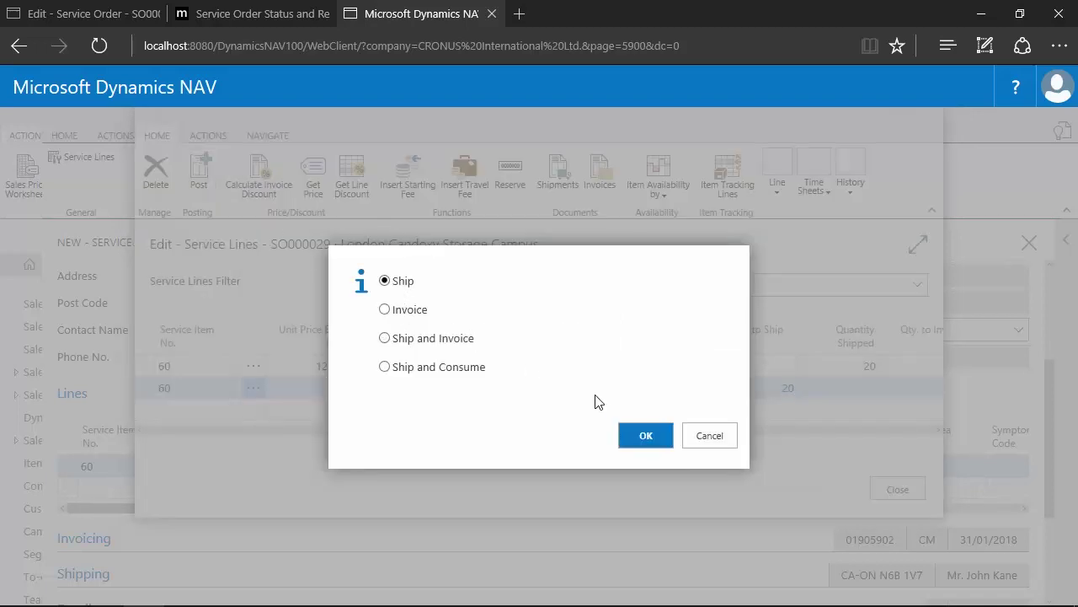
{"action": "left_click", "coordinate": [646, 435]}
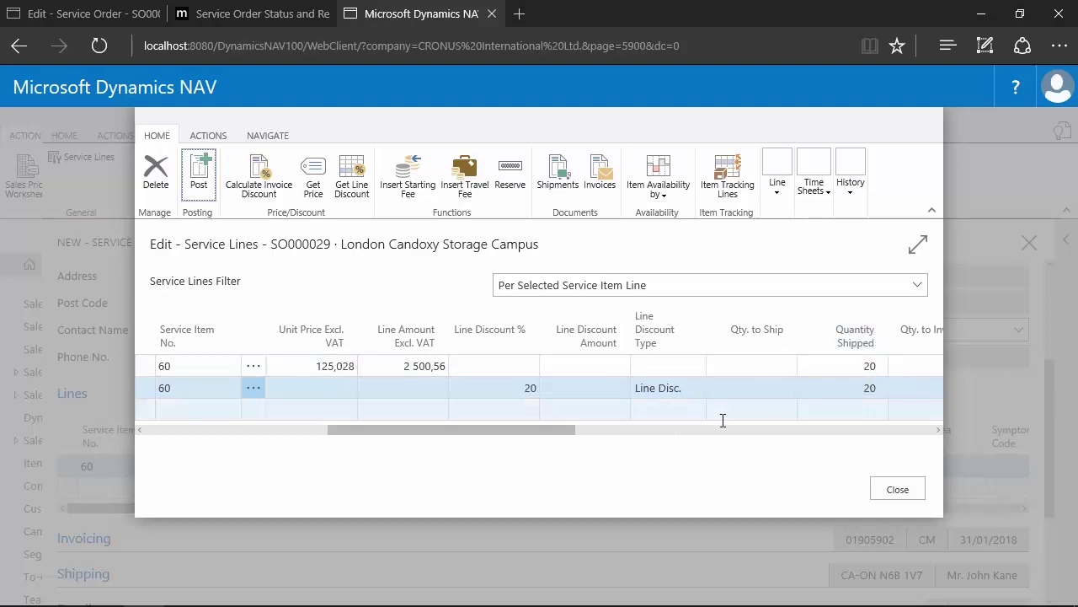
{"action": "left_click_drag", "start_coordinate": [544, 431], "coordinate": [317, 431]}
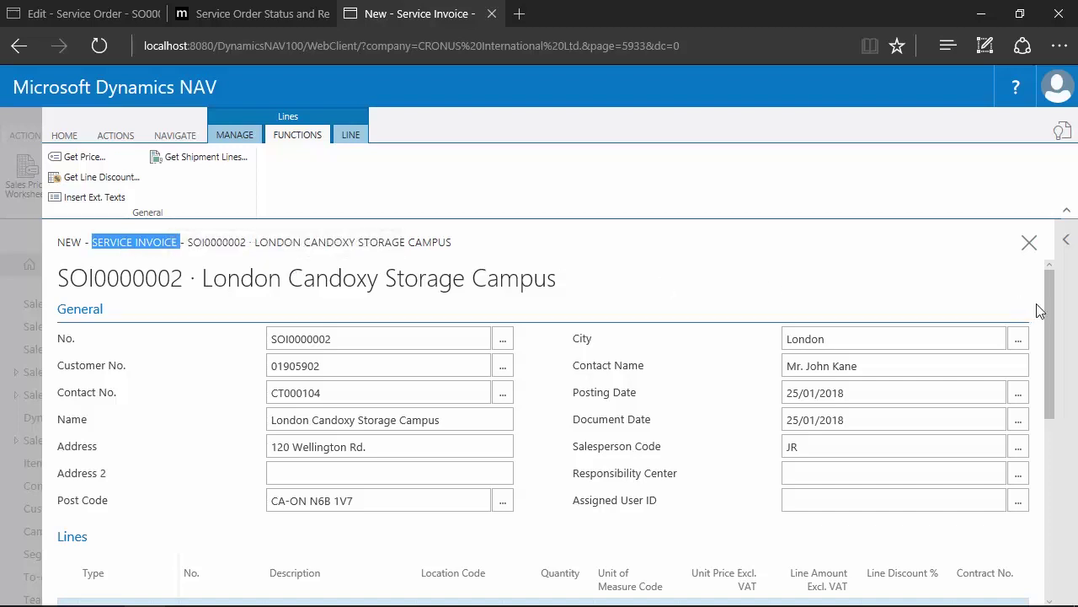
Step: Get the shipment lines for the new service invoice and insert the posted resource shipment line
{"action": "left_click_drag", "start_coordinate": [1044, 303], "coordinate": [1043, 381]}
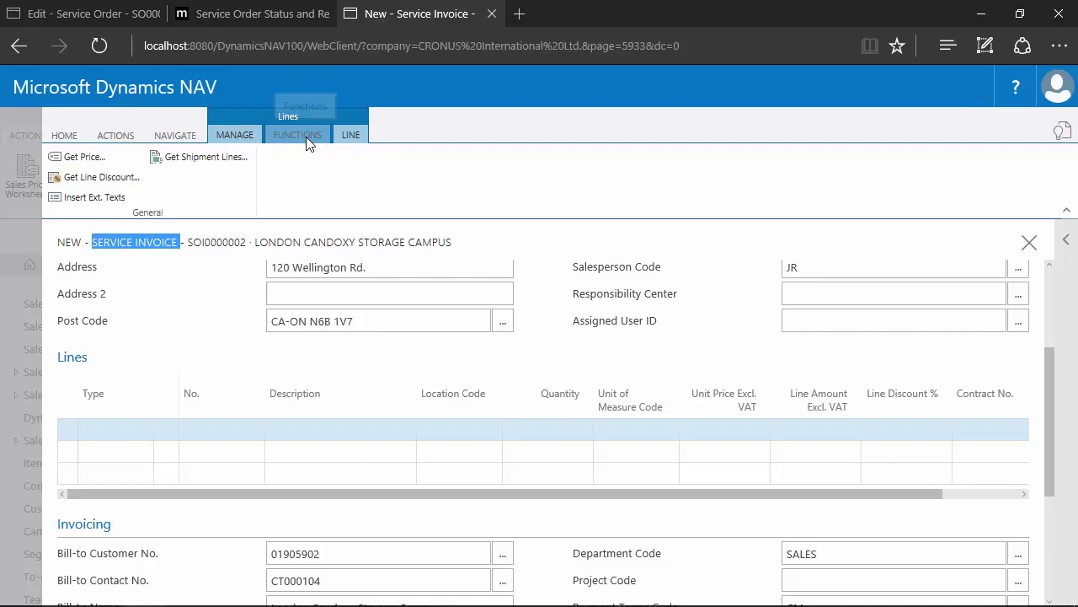
{"action": "left_click", "coordinate": [224, 158]}
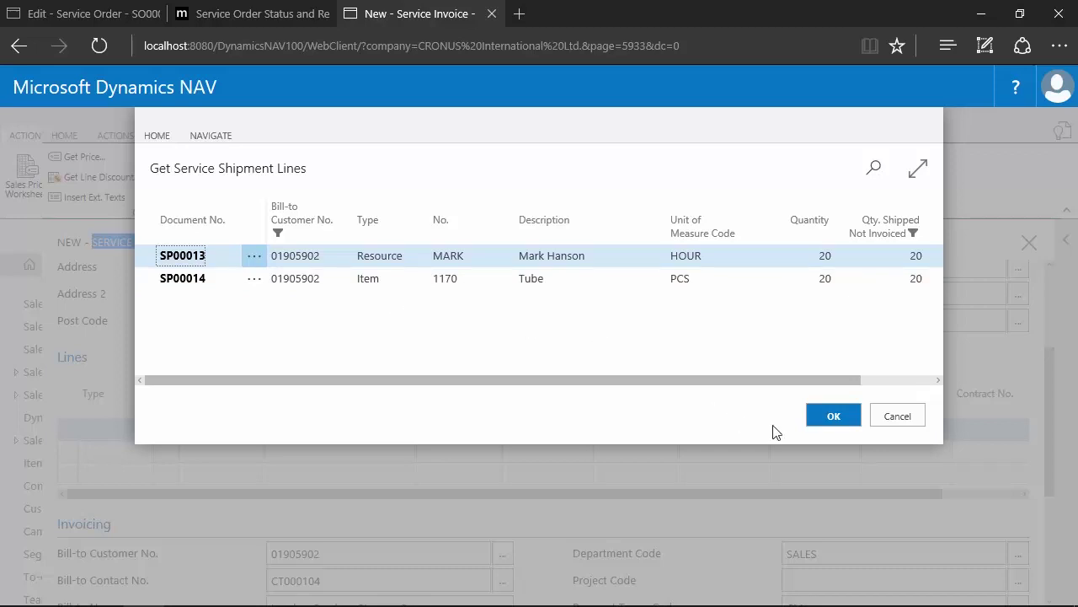
{"action": "left_click", "coordinate": [829, 422]}
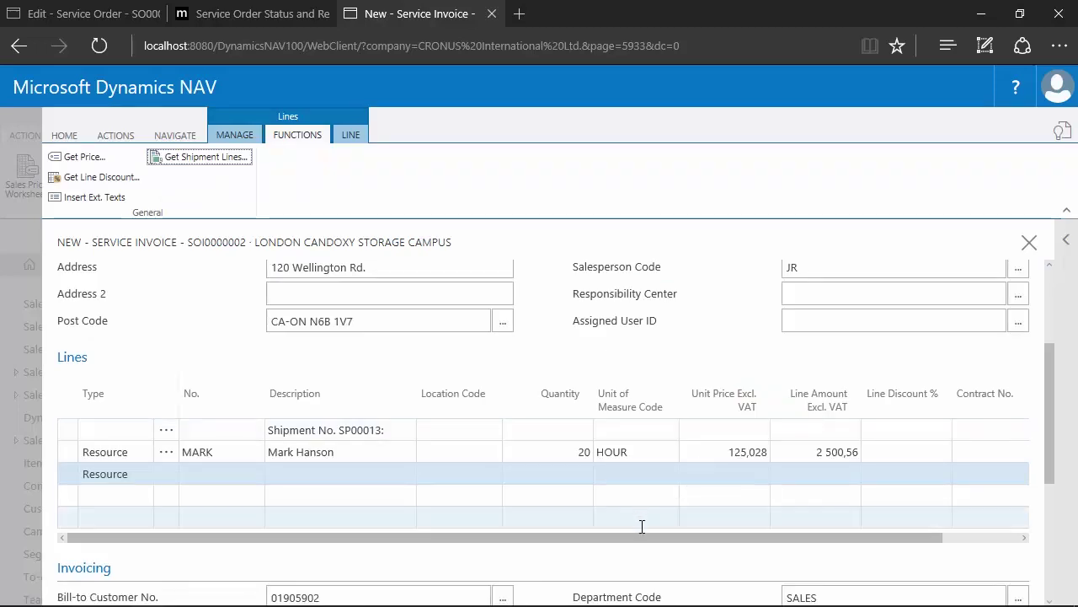
Step: Bring up the posting commands for the service invoice
{"action": "left_click_drag", "start_coordinate": [1053, 452], "coordinate": [1043, 375]}
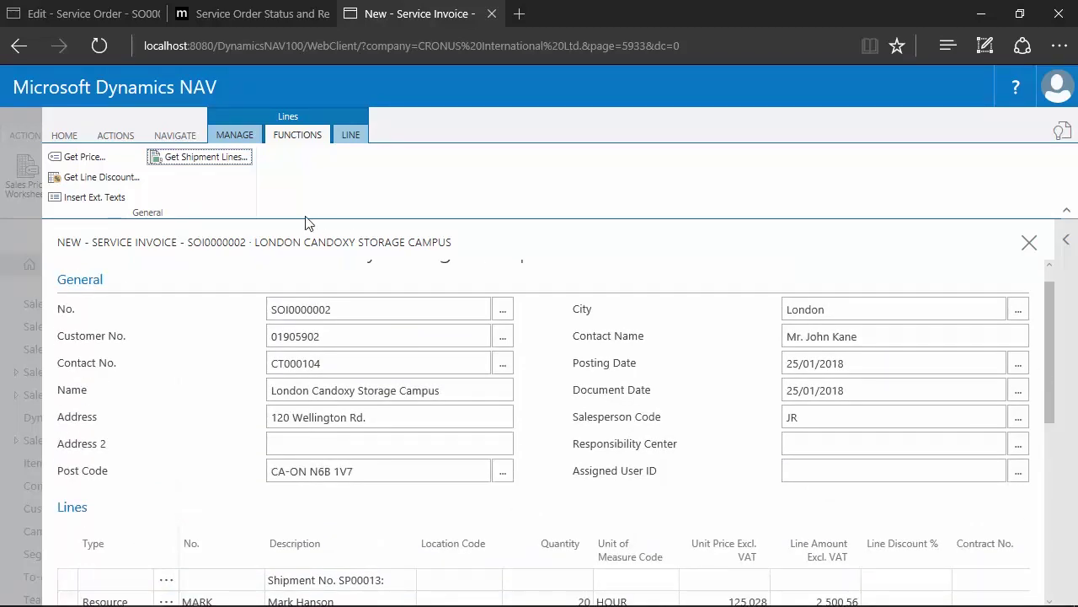
{"action": "left_click", "coordinate": [65, 137]}
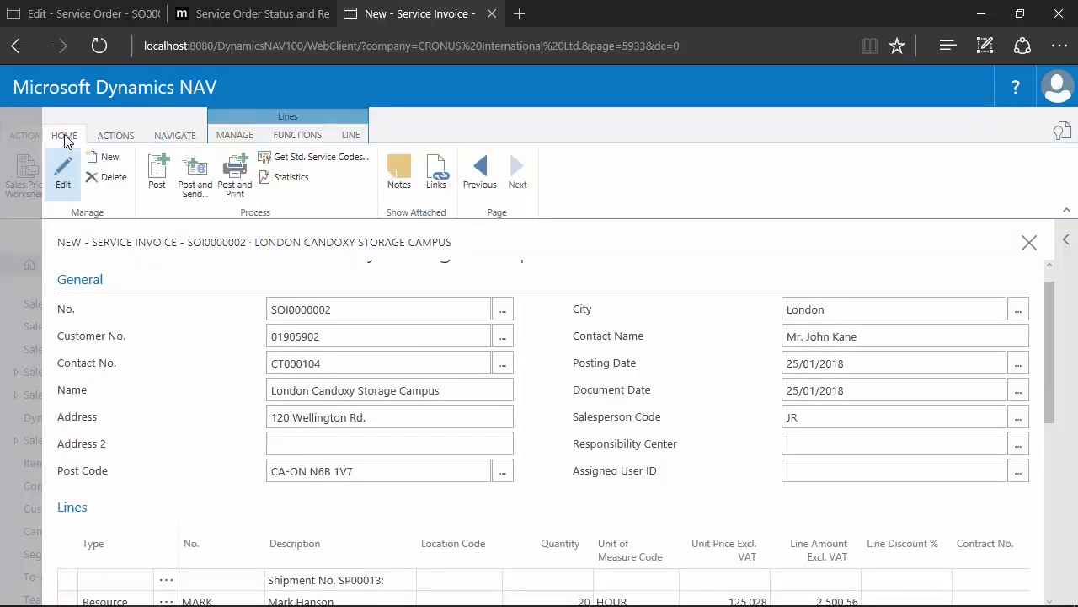